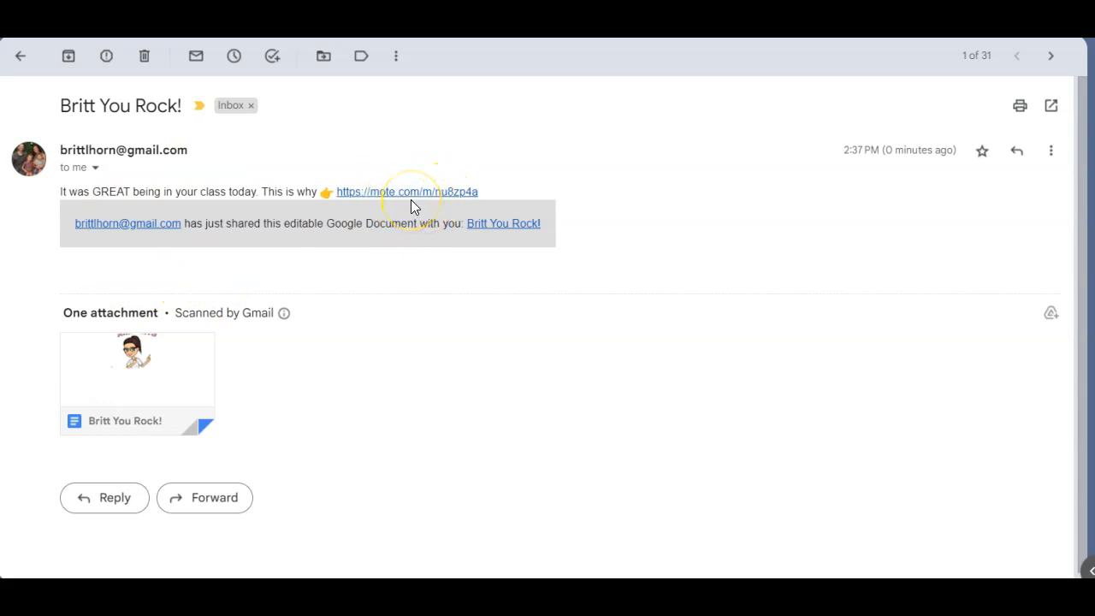
Open the Google document attached to the email and preview the Mote audio link in its text
left_click(407, 197)
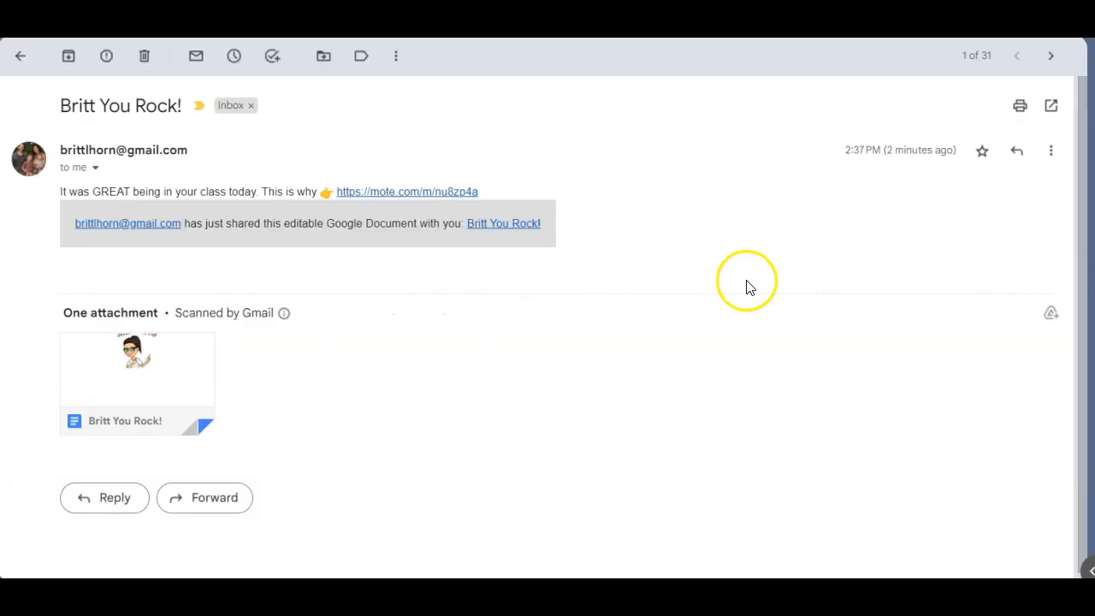
left_click(145, 377)
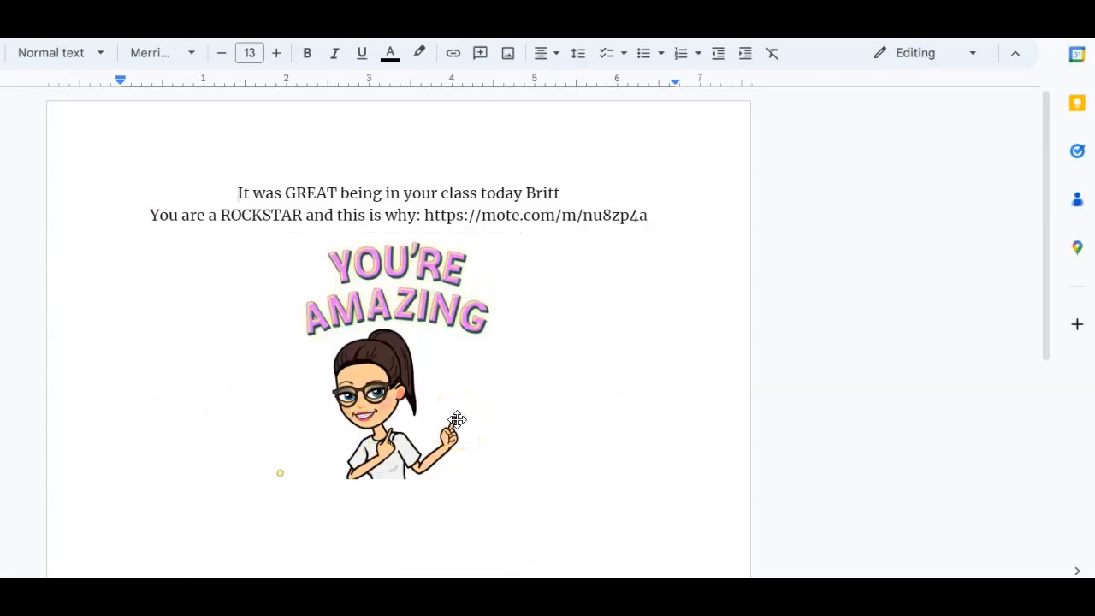
left_click(539, 216)
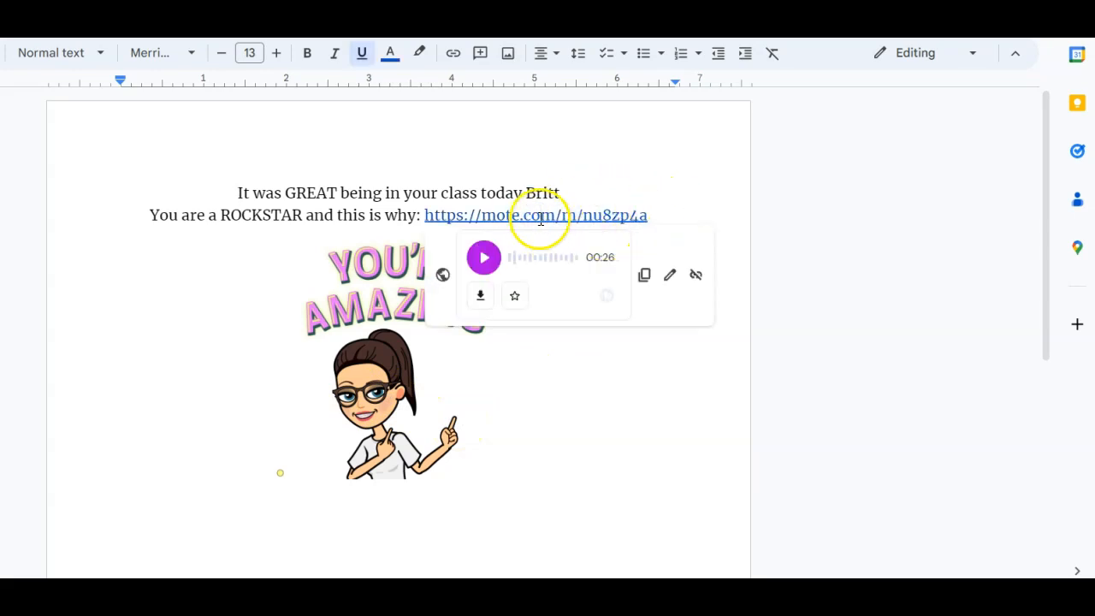
left_click(656, 210)
left_click(589, 213)
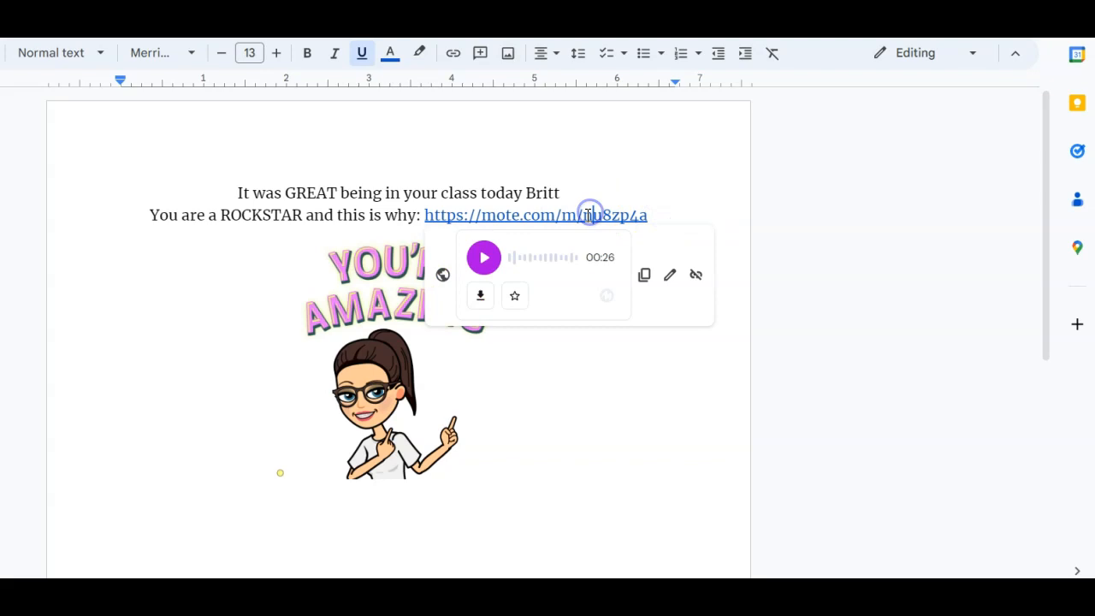
Go to the Parent Email TEMPLATE document and highlight its <<Name>> and <<Link>> merge tags
left_click(19, 126)
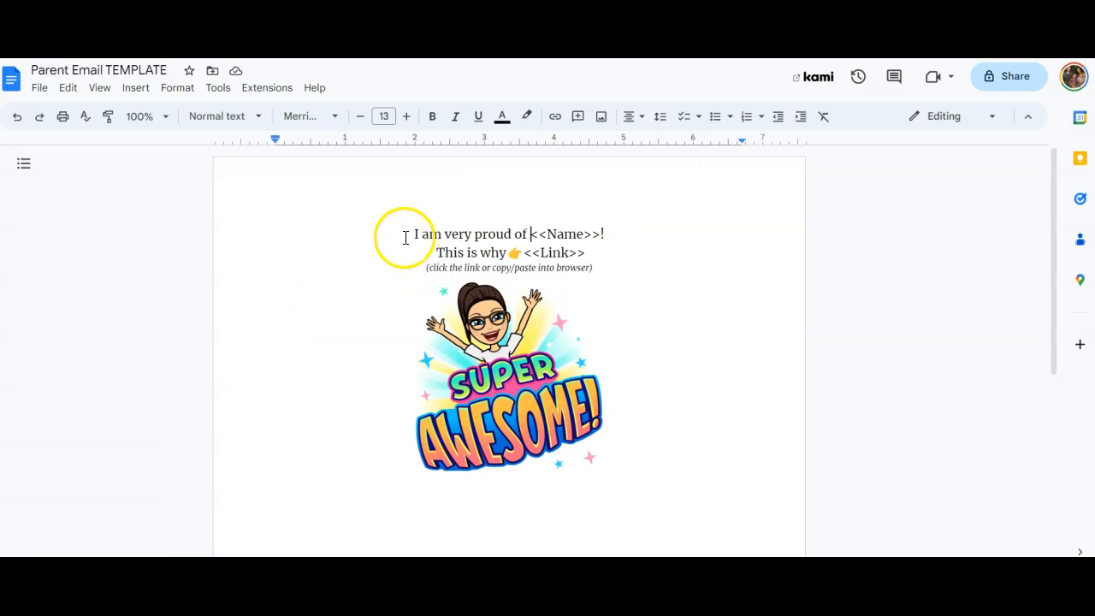
left_click_drag(405, 237, 601, 234)
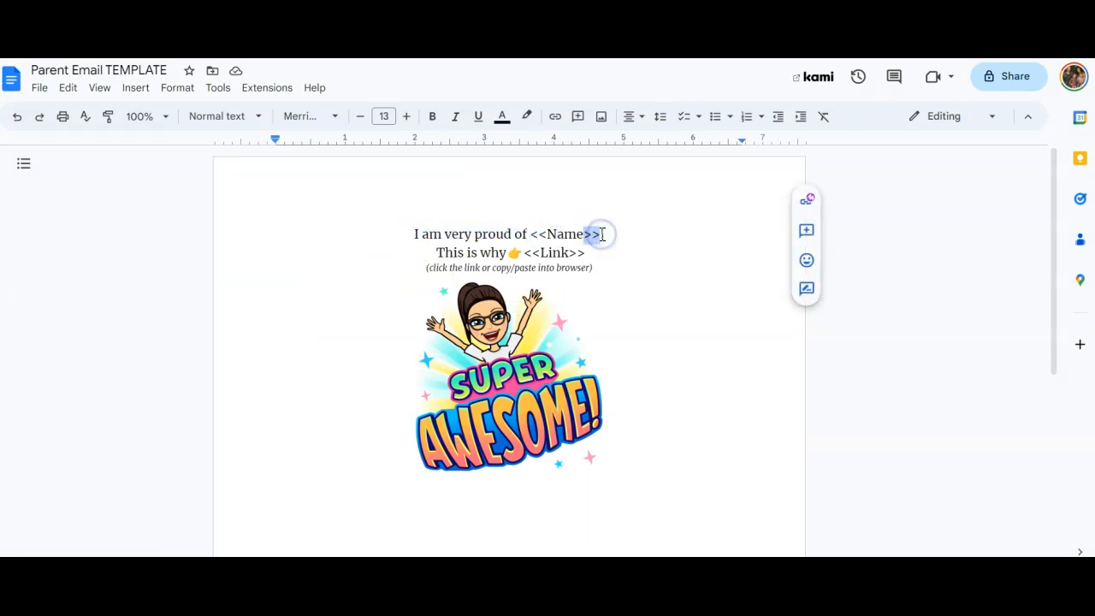
left_click_drag(524, 254, 585, 254)
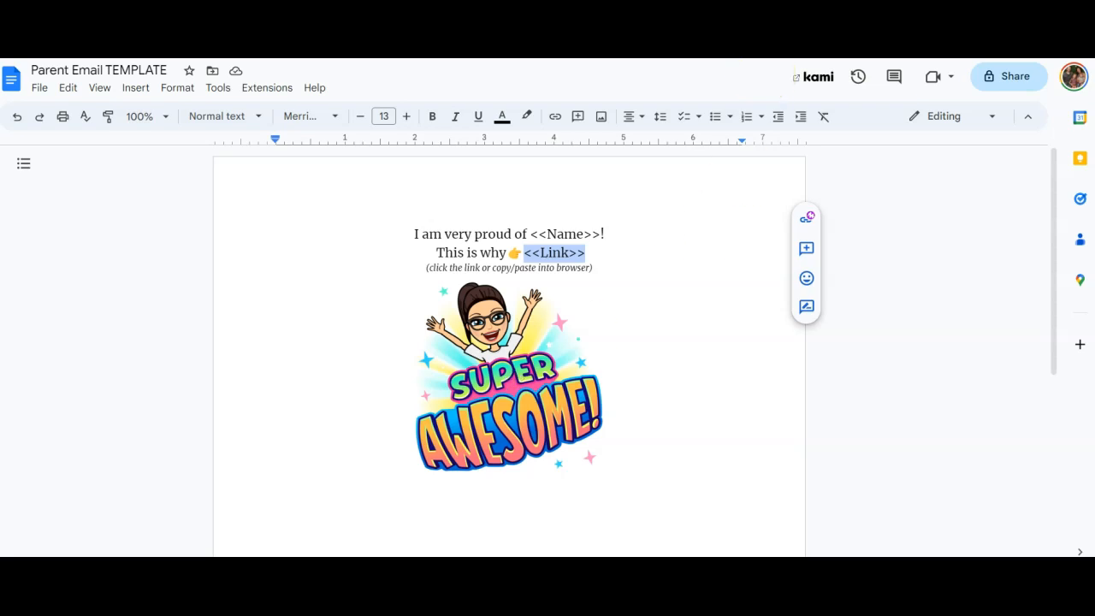
Switch to the Postive Parent Emails spreadsheet and fill row 2 with the parent's email address and the student's name
key("ctrl+Tab")
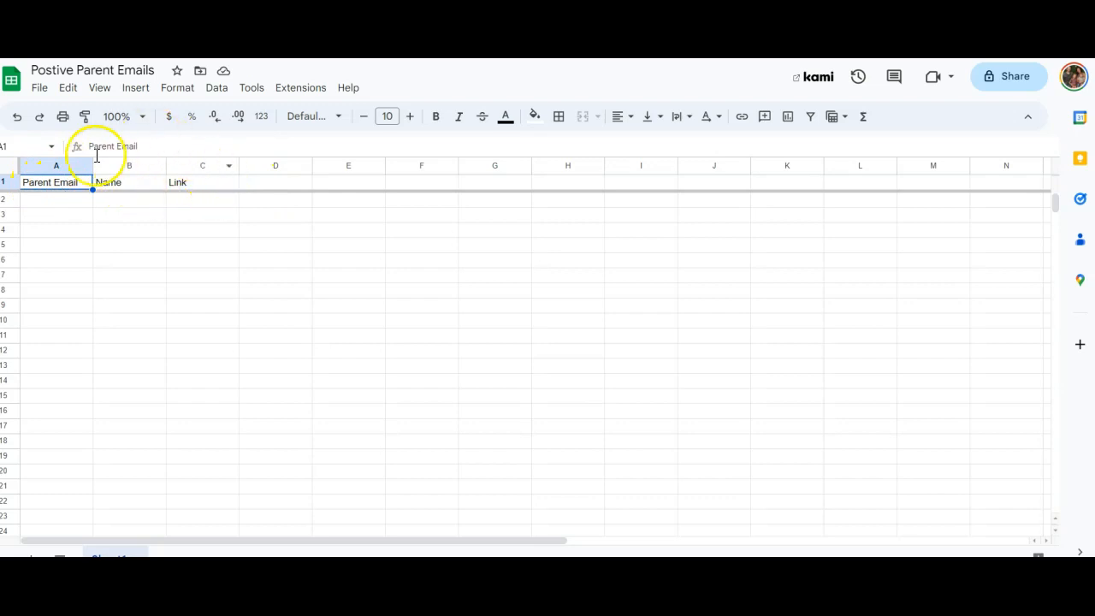
left_click(98, 87)
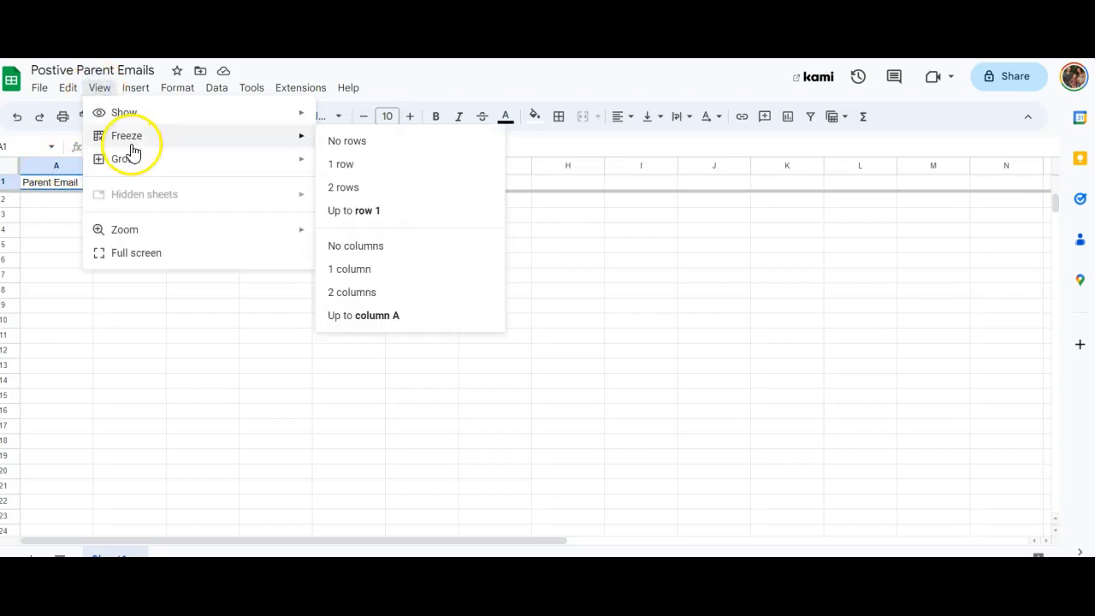
left_click(53, 202)
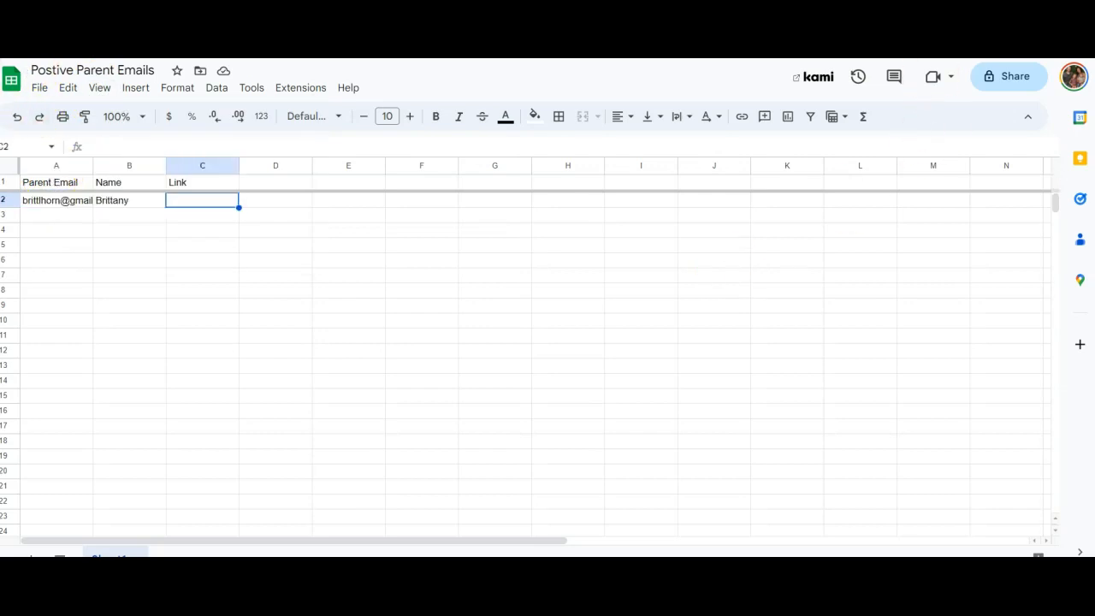
Record a voice note with the Mote extension and finish the recording
left_click(921, 59)
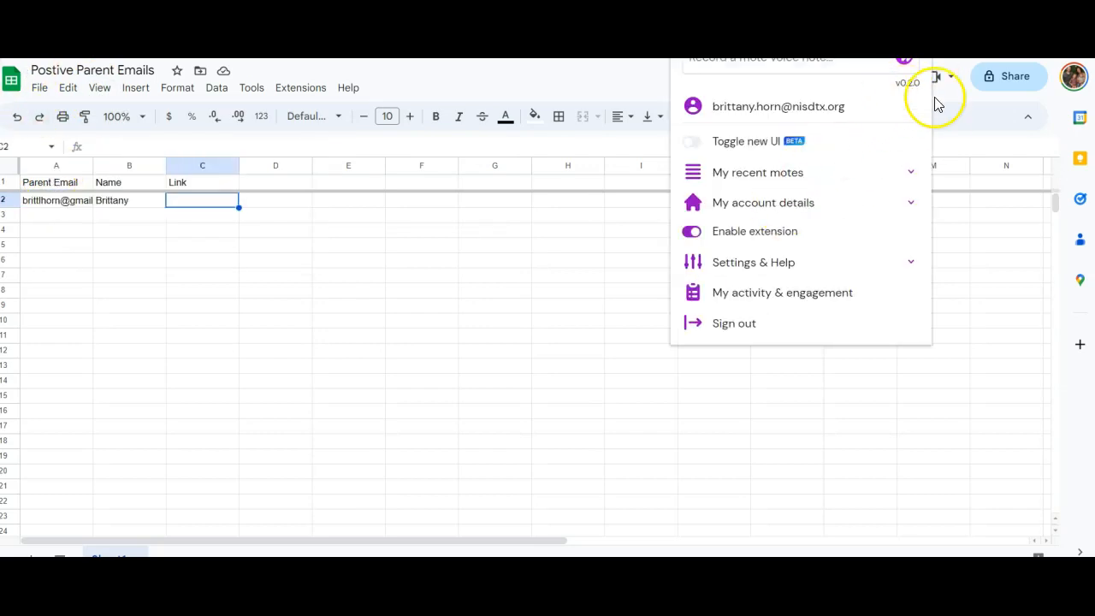
left_click(906, 65)
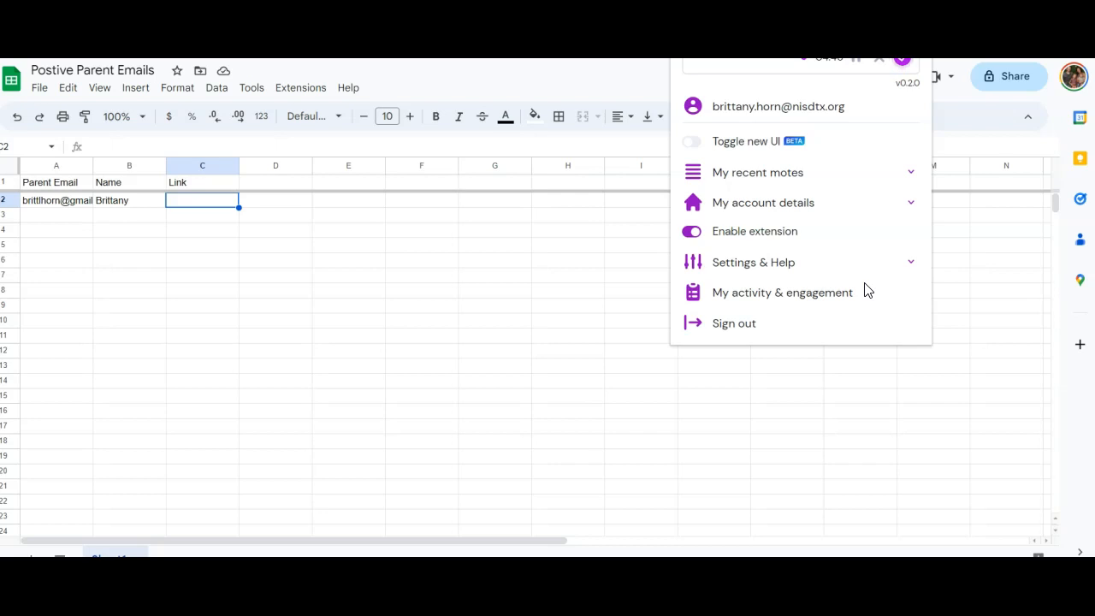
left_click(902, 62)
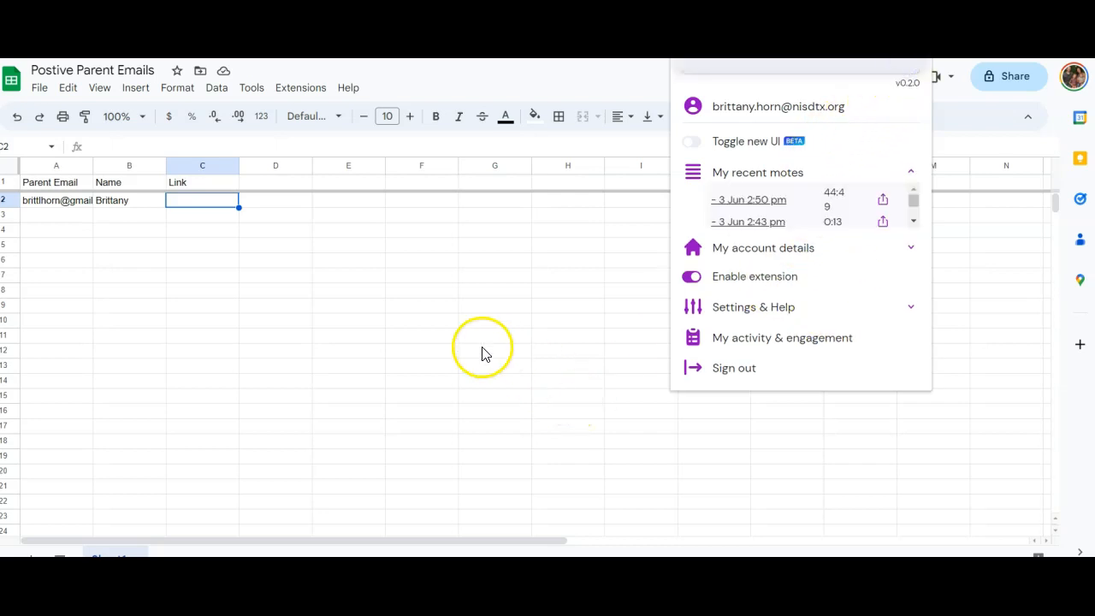
Copy the share link of the newest mote, paste it into C2 under Link, and check its preview
left_click(883, 199)
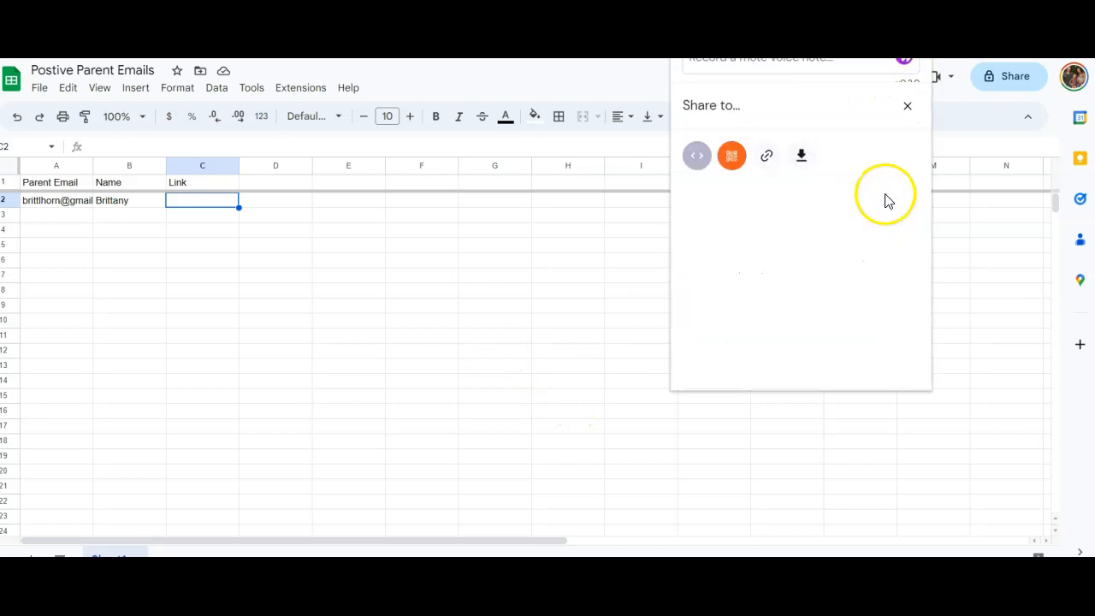
left_click(766, 160)
left_click(211, 210)
key("ctrl+v")
left_click(217, 290)
left_click(187, 209)
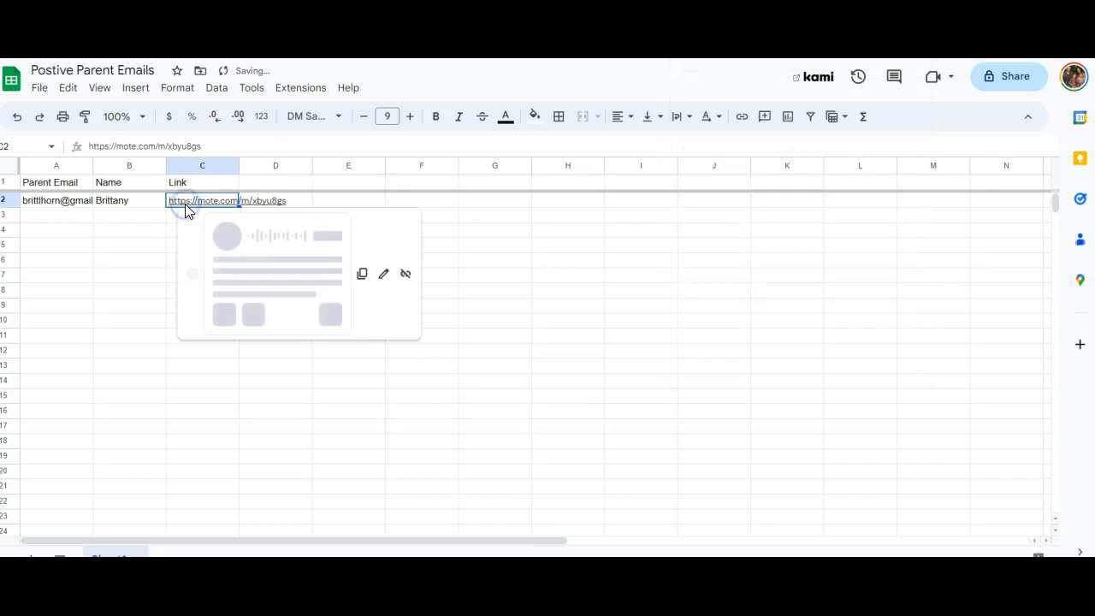
left_click(145, 247)
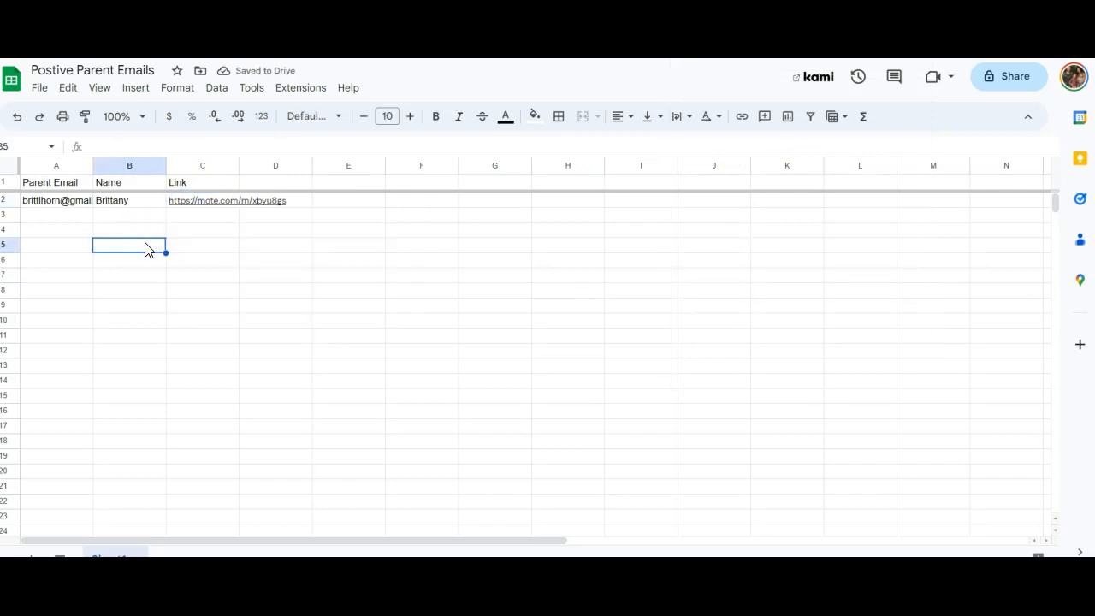
Launch Autocrat and create a new merge job named Parent Emails
left_click(295, 89)
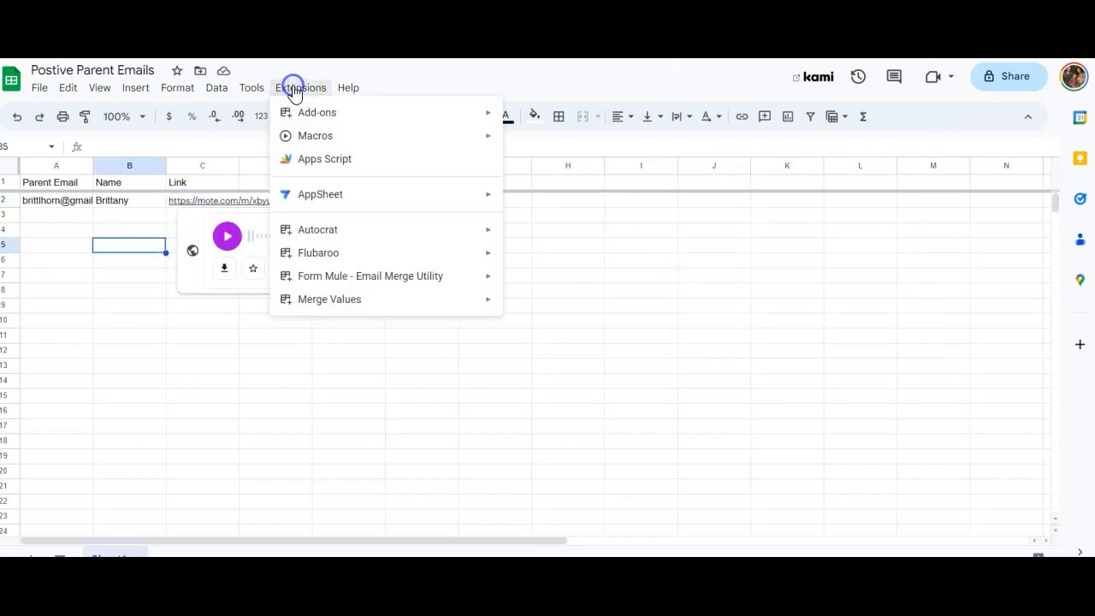
mouse_move(330, 229)
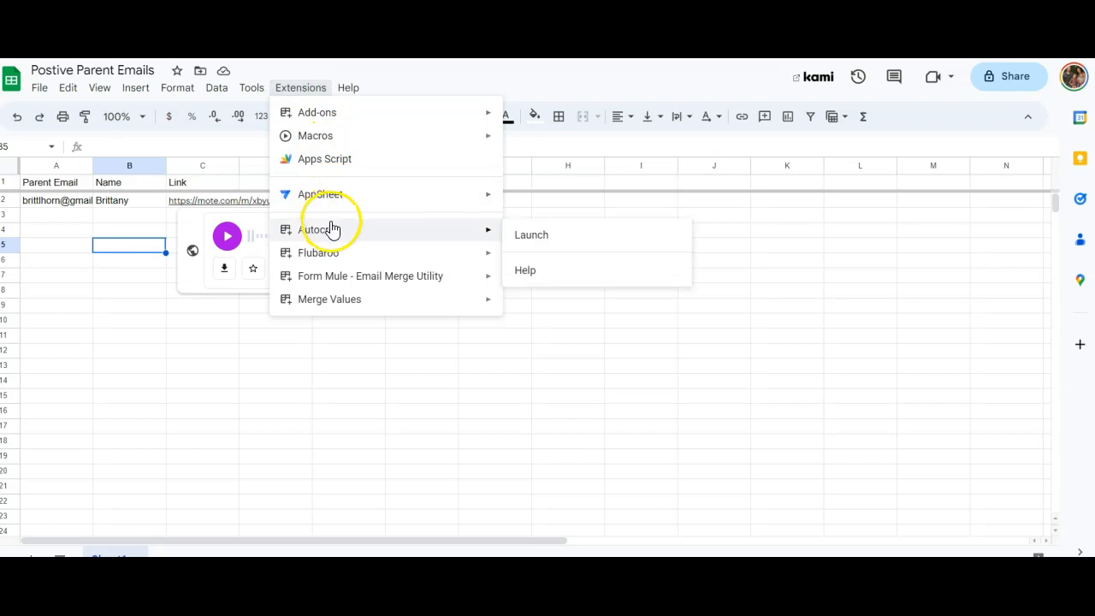
left_click(538, 237)
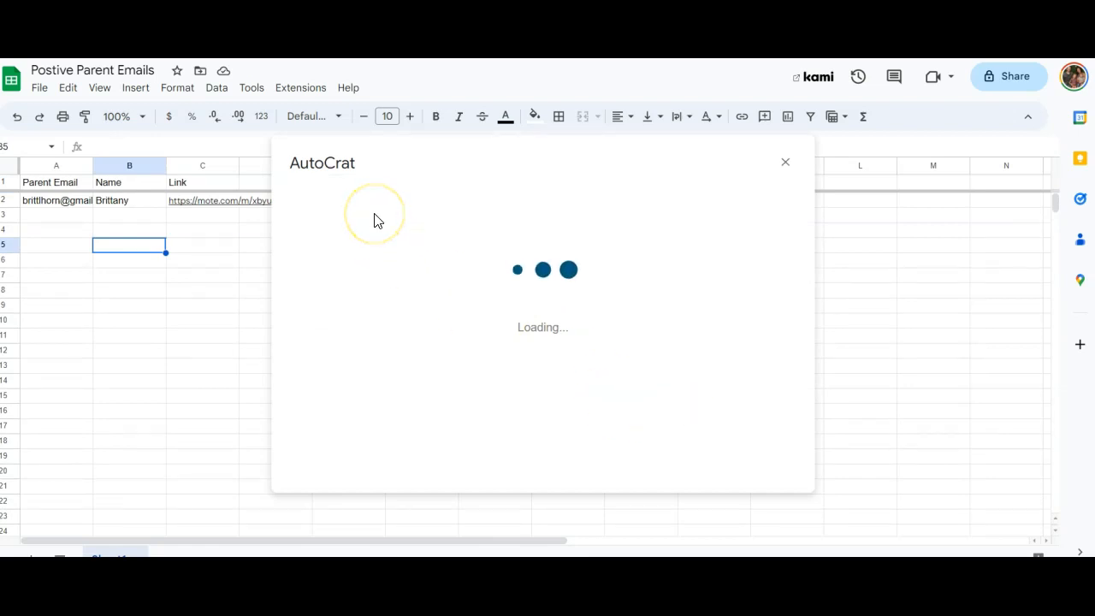
left_click(750, 462)
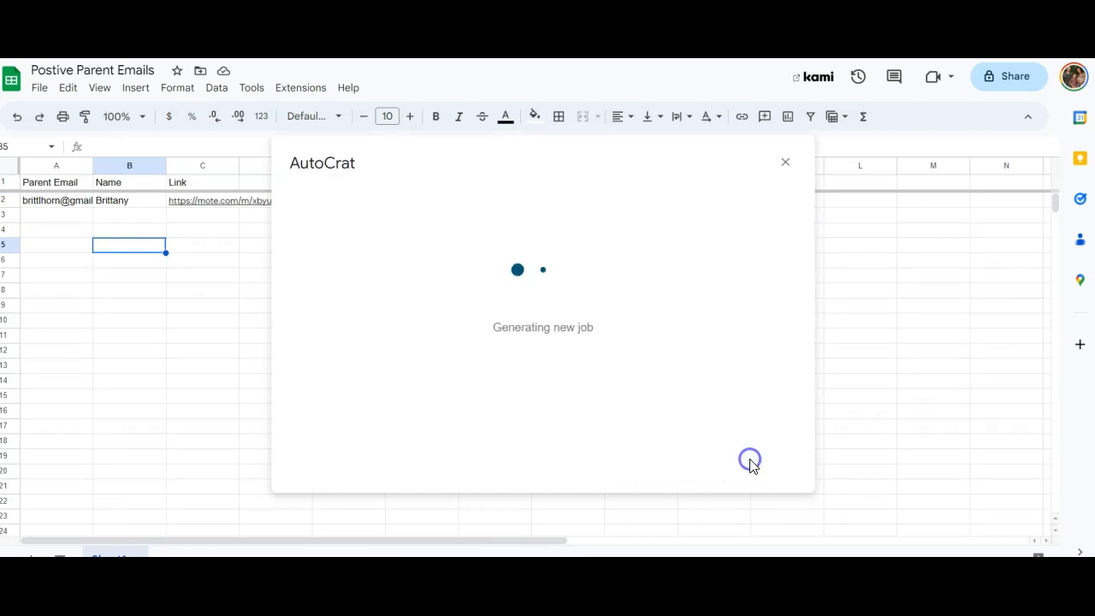
left_click(637, 464)
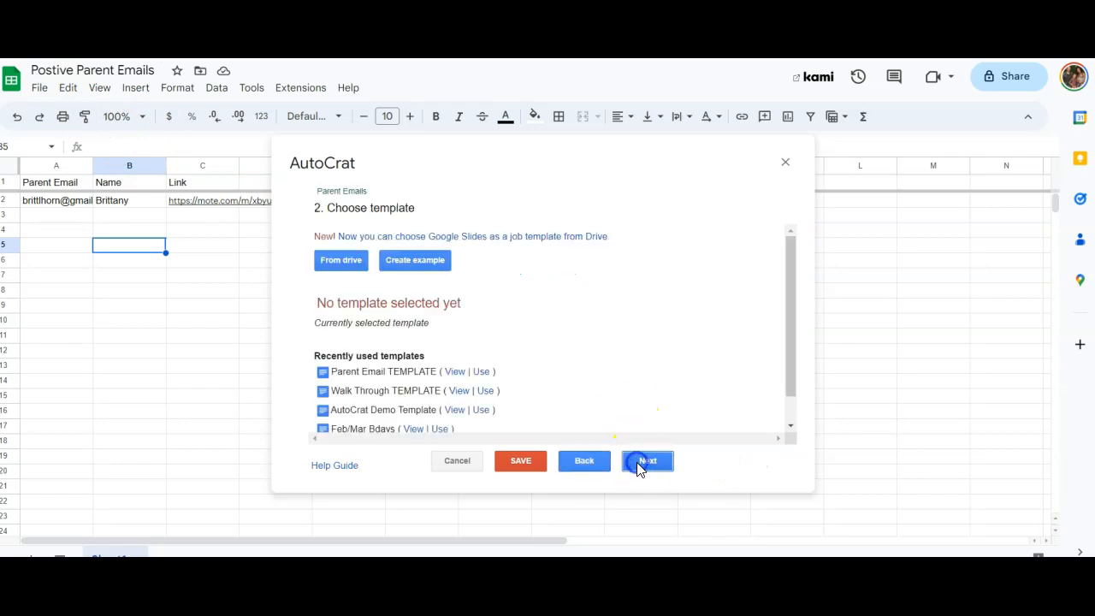
Choose the Parent Email TEMPLATE document from Drive as the job's template
left_click(326, 263)
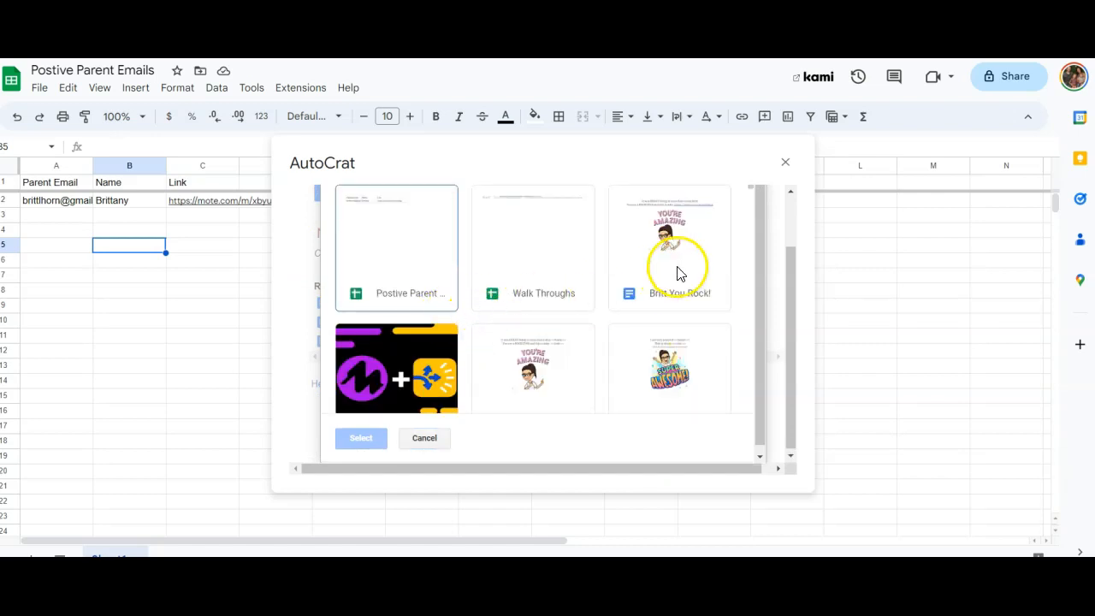
scroll(674, 341, "down", 2)
left_click(710, 342)
scroll(709, 343, "down", 2)
left_click(363, 438)
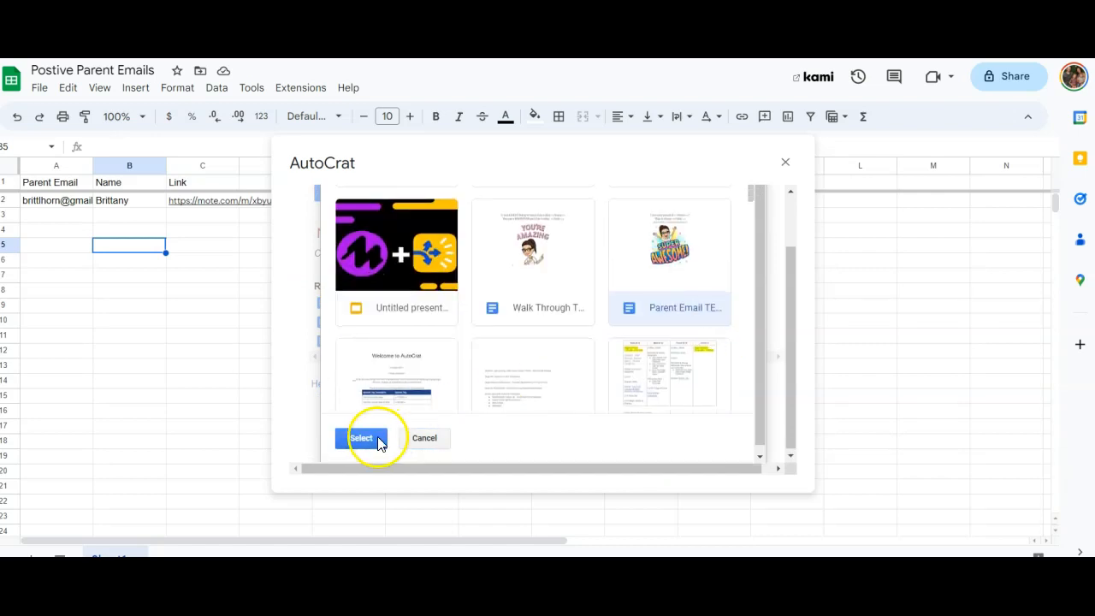
left_click(642, 463)
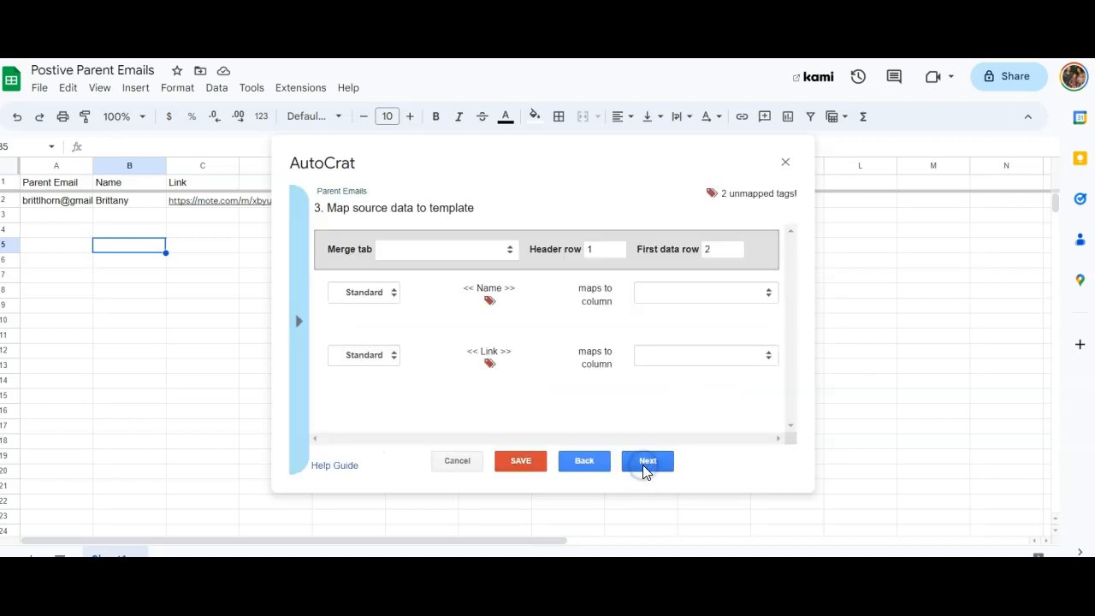
Set Sheet1 as the merge tab so the <<Name>> and <<Link>> tags map to their matching columns
left_click(496, 249)
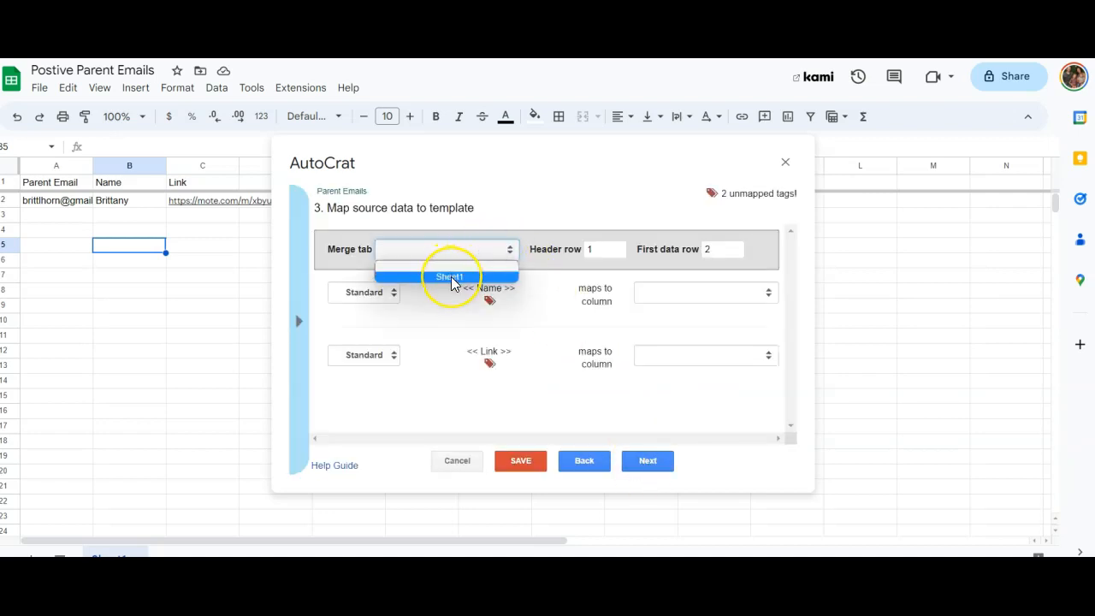
left_click(450, 277)
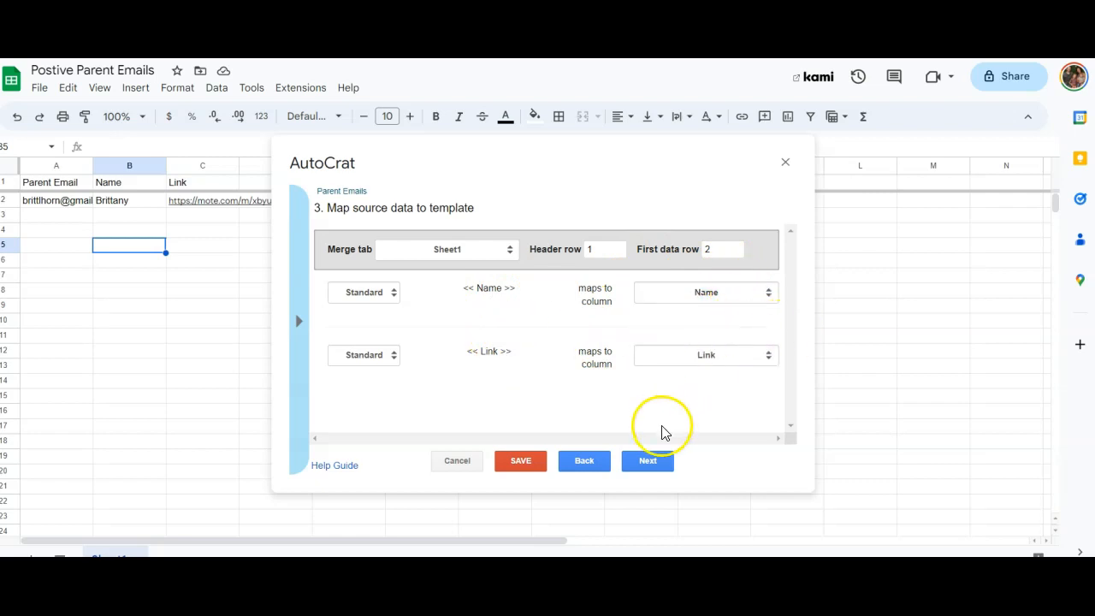
left_click(659, 461)
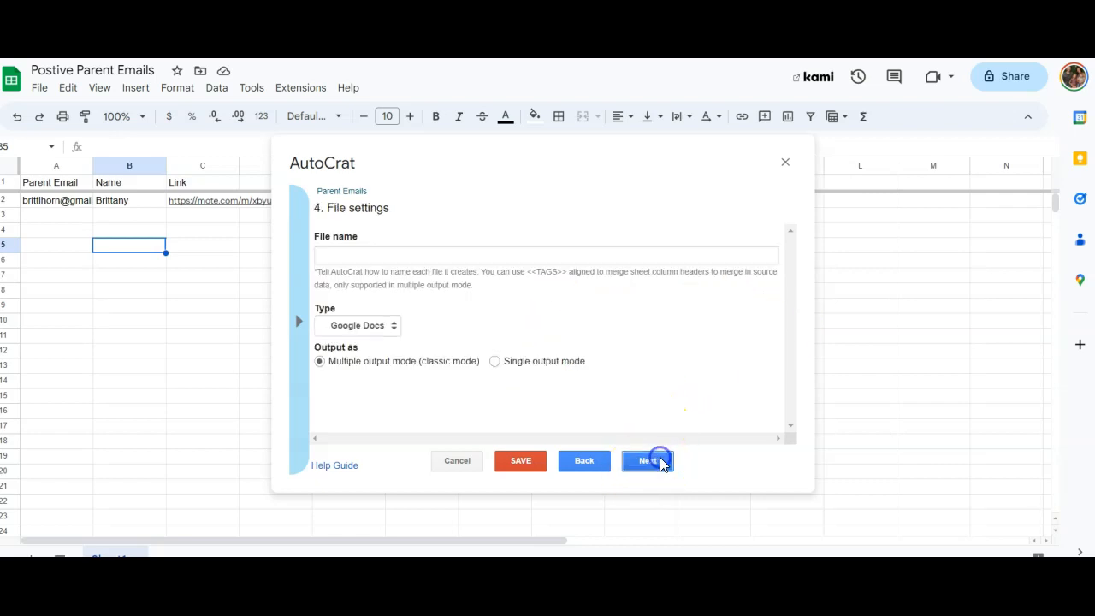
Name the output files "<<Name>> Great Job" and set their type to PDF in multiple output mode
left_click(345, 253)
type("<<Name>> Great Job")
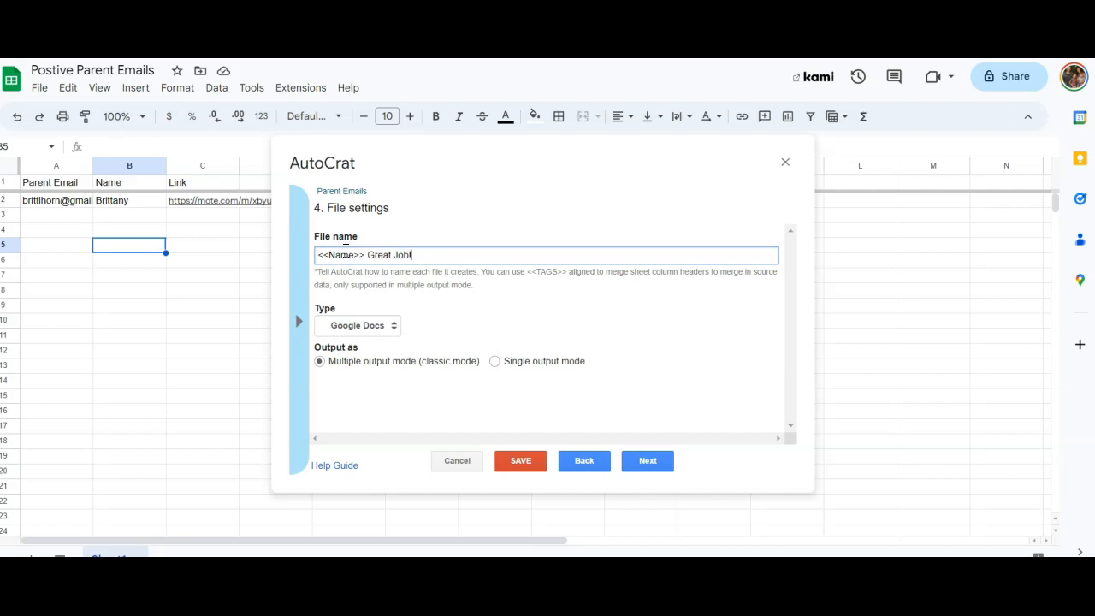
left_click(376, 323)
left_click(376, 352)
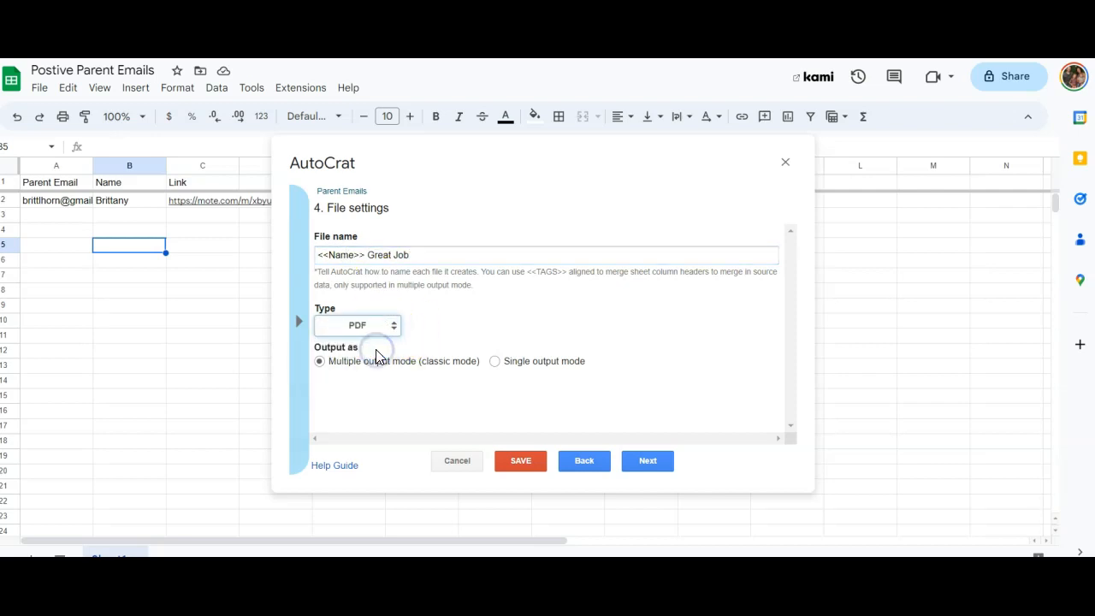
left_click(628, 455)
Accept Positive Parent Email as the destination folder and skip the dynamic folder reference and merge condition
left_click(650, 467)
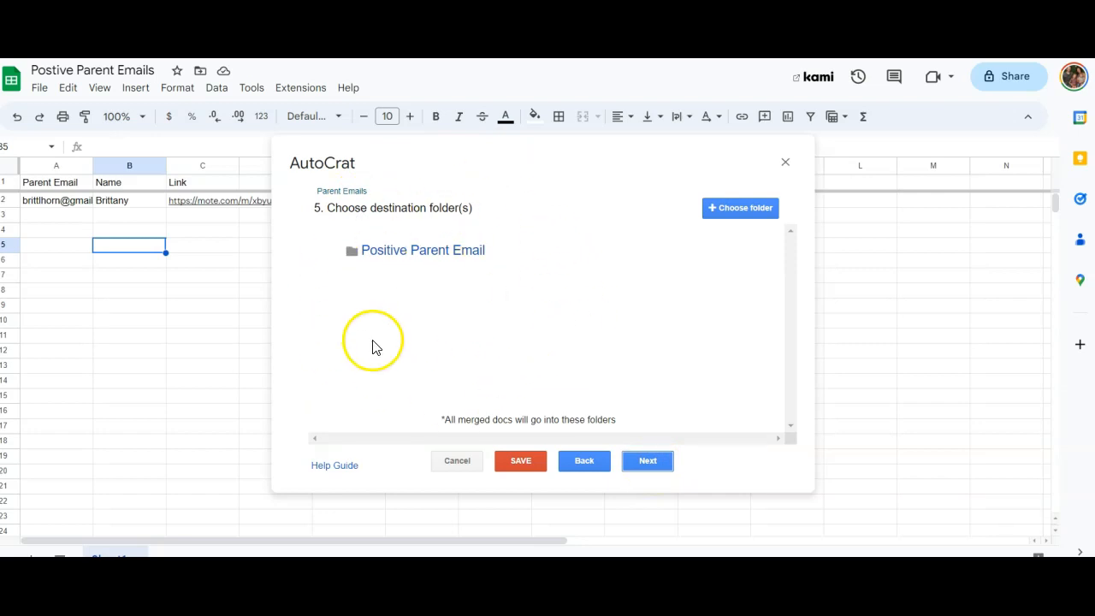
left_click(642, 470)
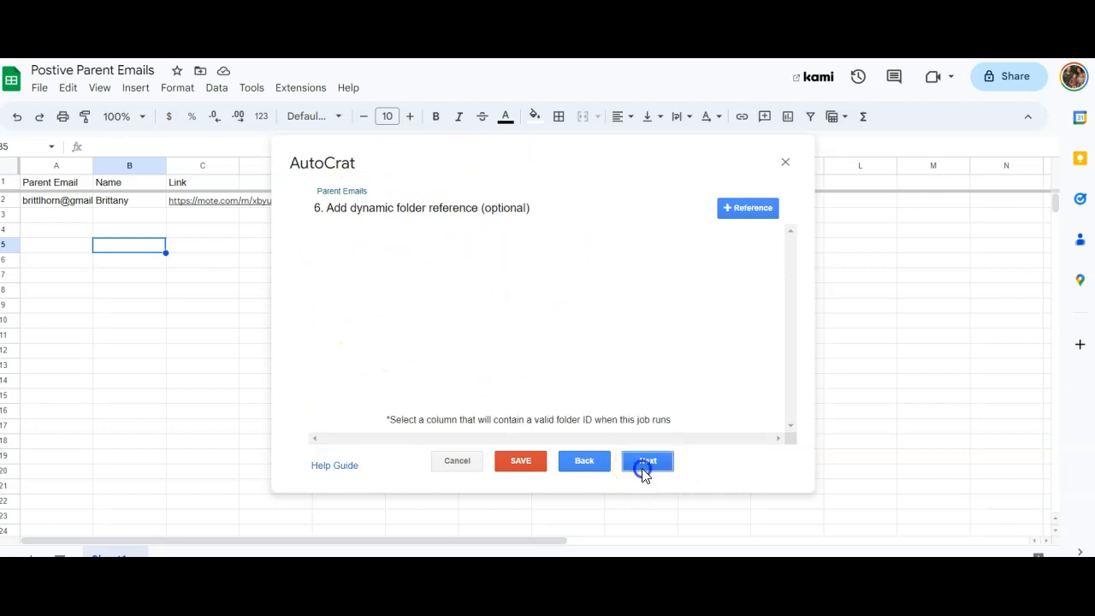
left_click(644, 470)
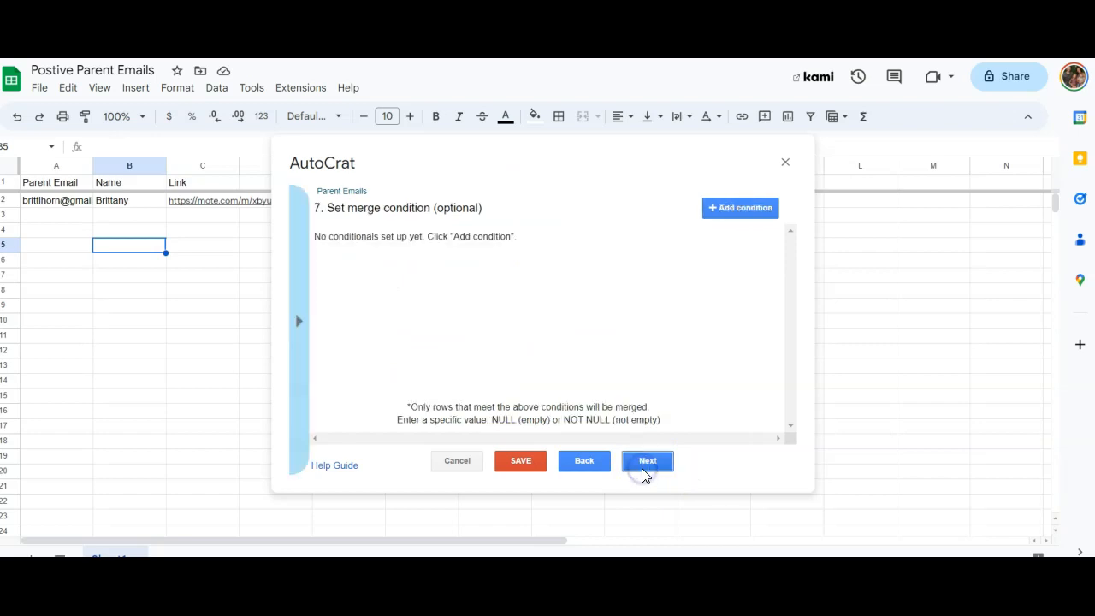
left_click(645, 470)
Enable sharing of the PDF, address the email to <<Parent Email>>, and show the list of available merge tags
left_click(325, 257)
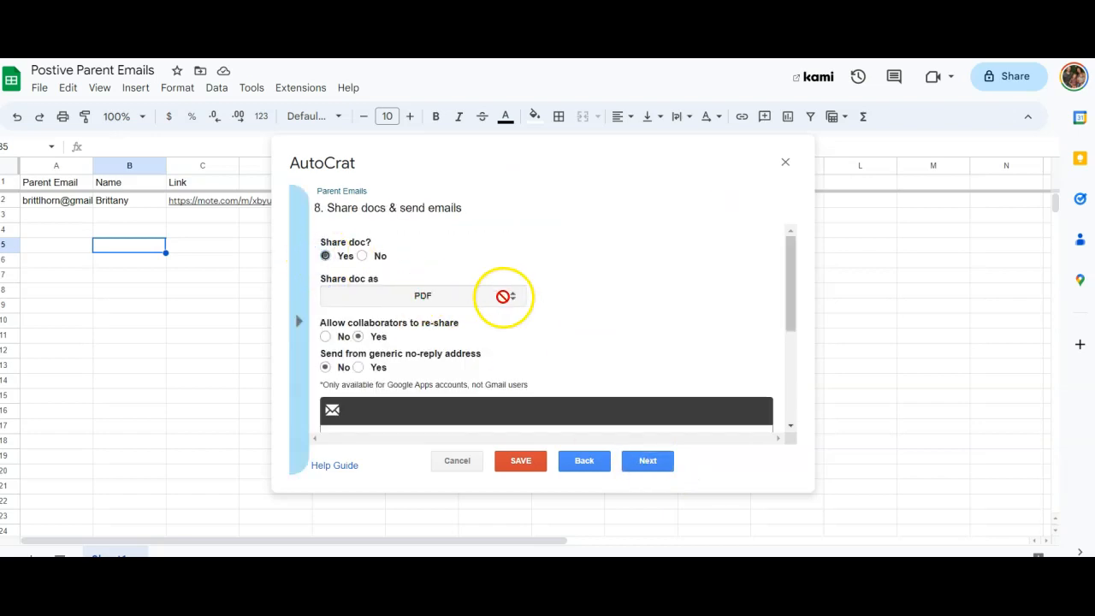
scroll(502, 294, "down", 3)
left_click(358, 262)
type("<<Parent Email>>")
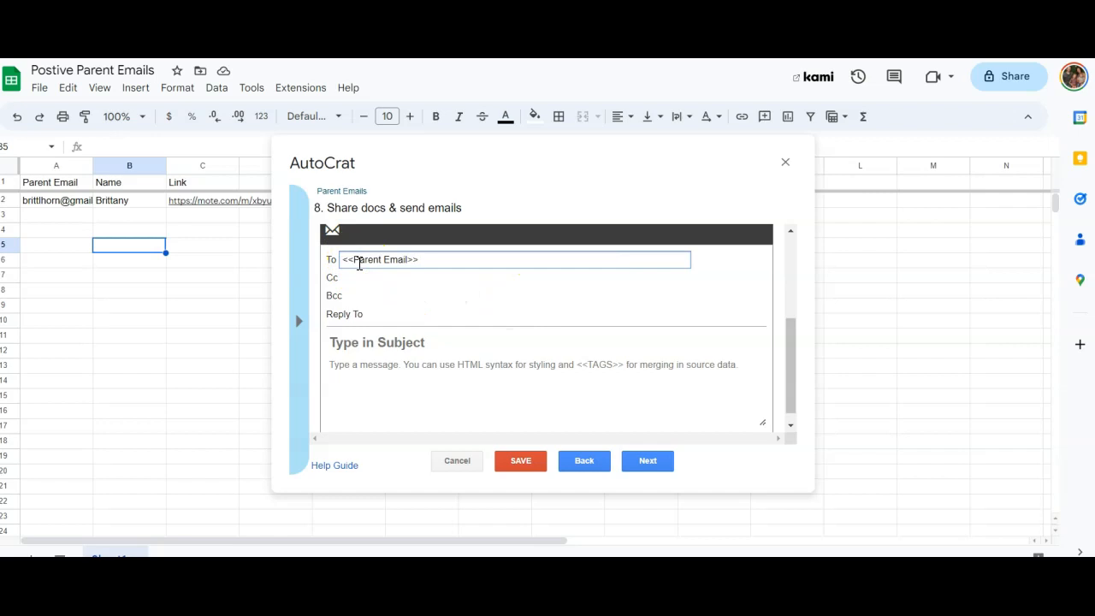
left_click(298, 323)
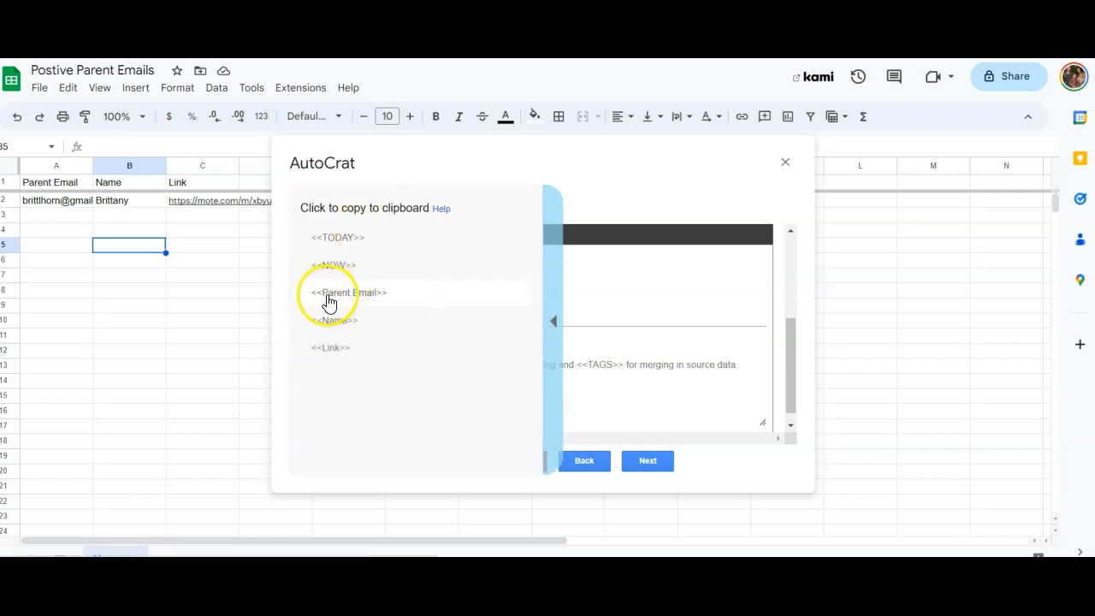
Set the email subject to "So Proud of <<Name>>" and the message to "I am very proud of <<Name>>! This is why 👉 <<Link>>"
left_click(635, 302)
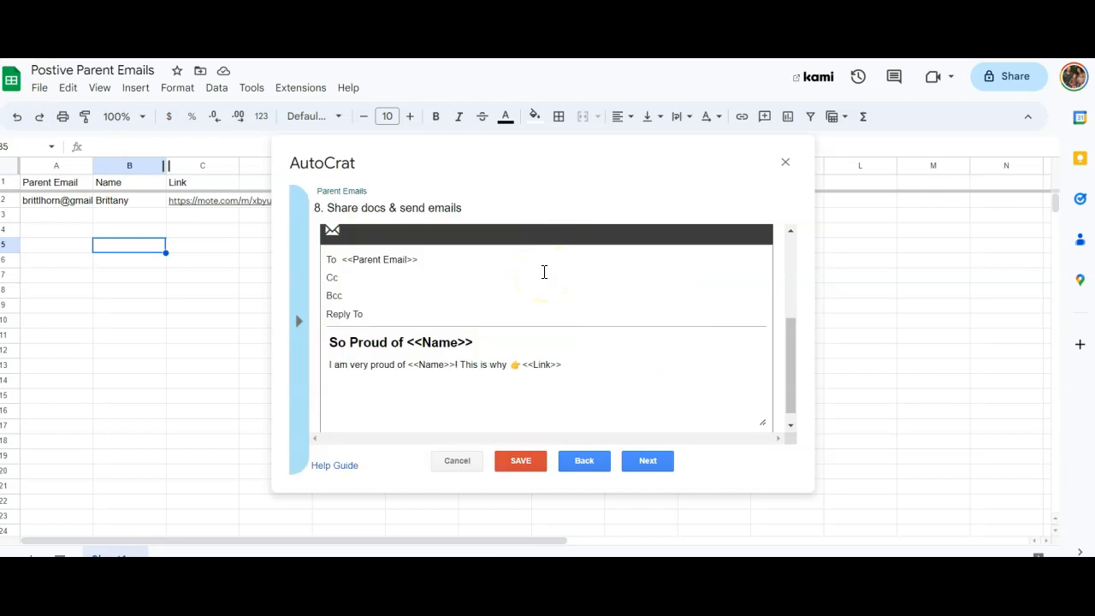
left_click(442, 342)
left_click(491, 344)
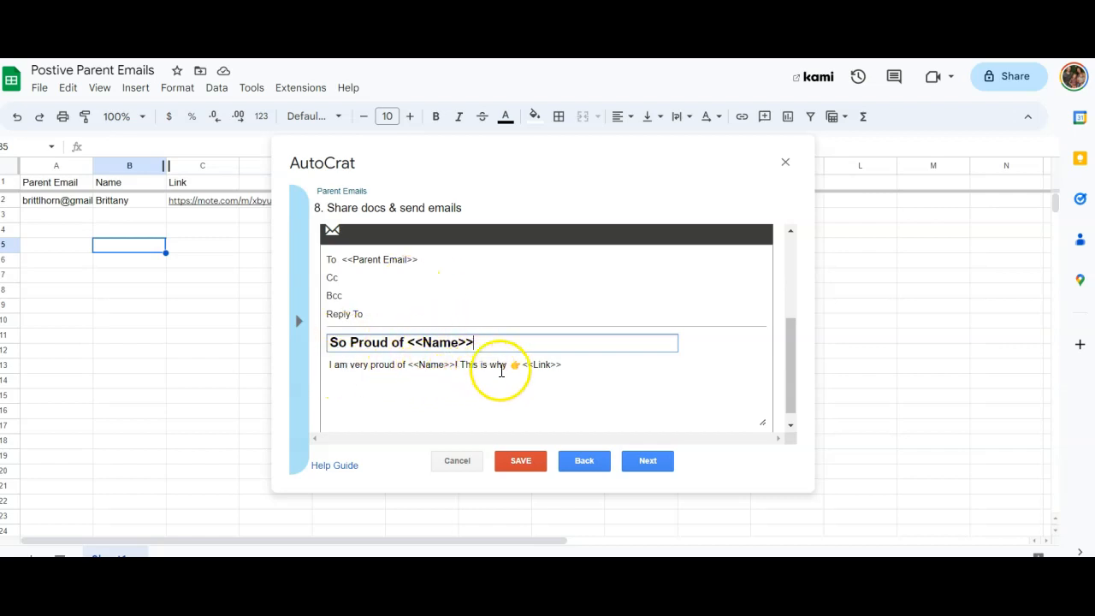
left_click(652, 458)
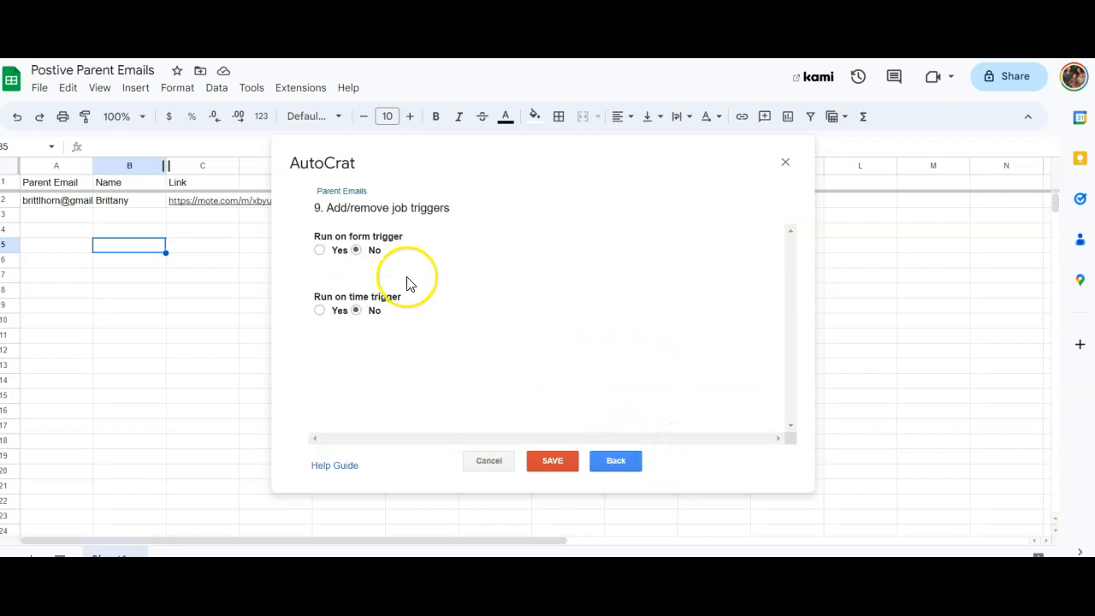
Turn on the job's time trigger, allow time triggers for the project, and save the job
left_click(320, 311)
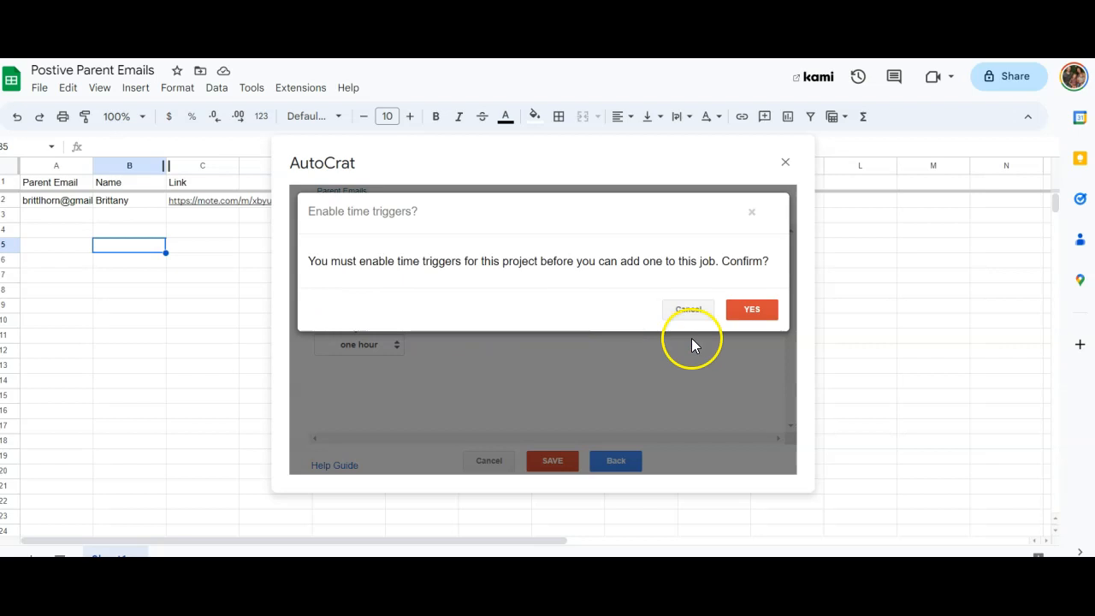
left_click(751, 309)
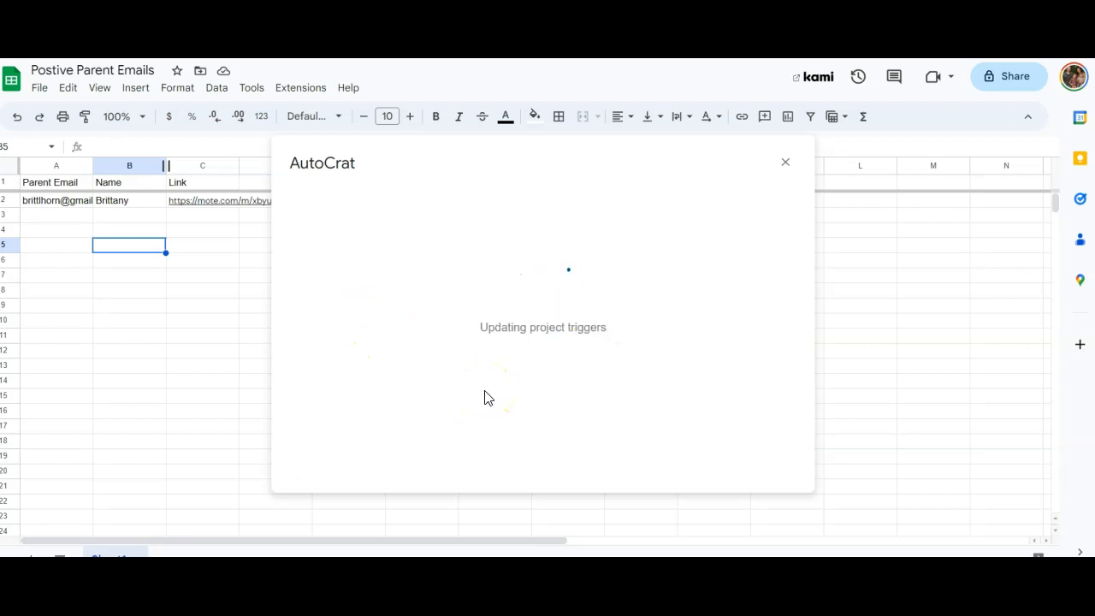
left_click(558, 459)
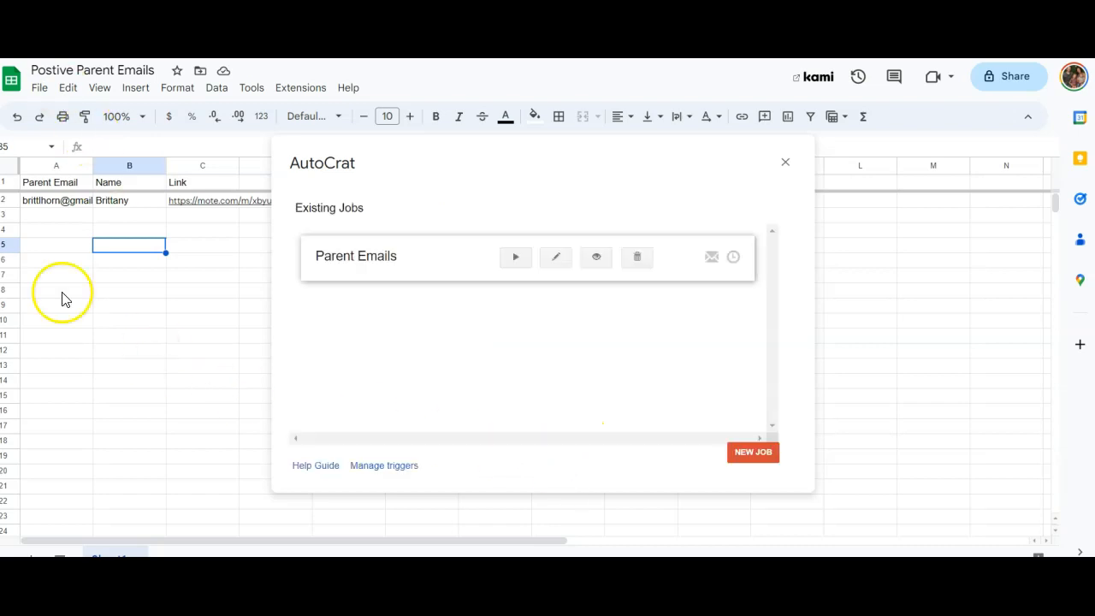
Run the Parent Emails job and check the Document Merge Status entry for the student's row
left_click(515, 257)
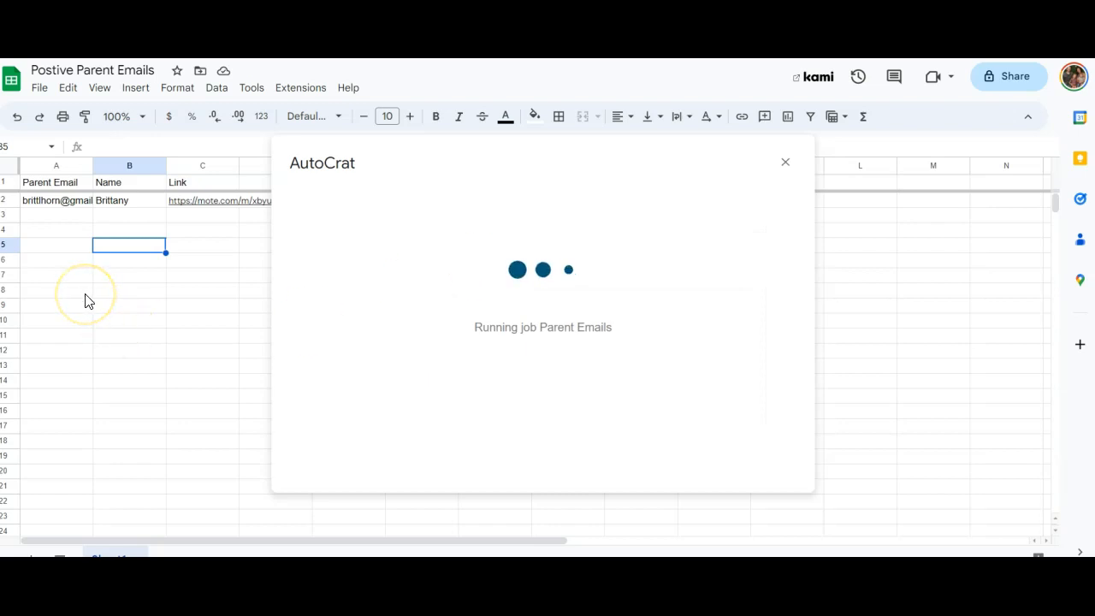
left_click(620, 204)
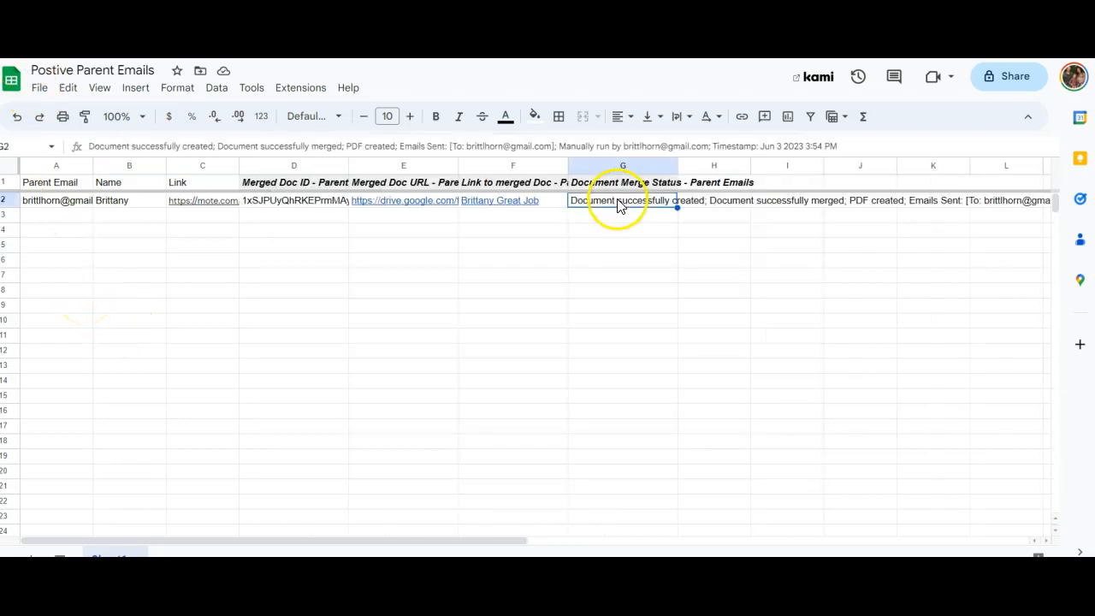
scroll(522, 259, "right", 6)
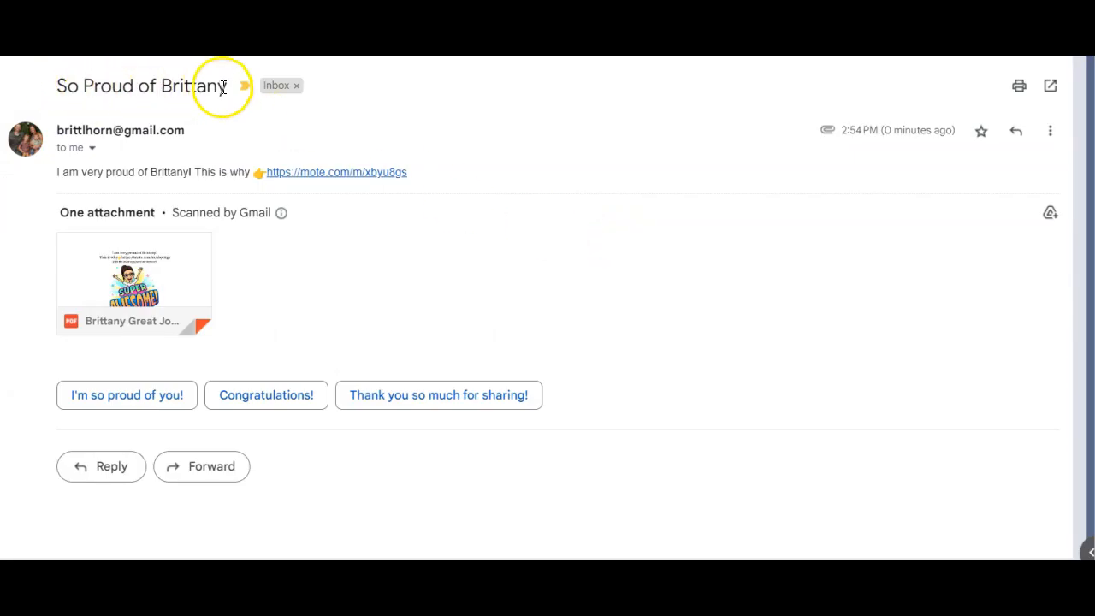
In the received email in Gmail, open the Mote link from the message and play the voice note
left_click(318, 172)
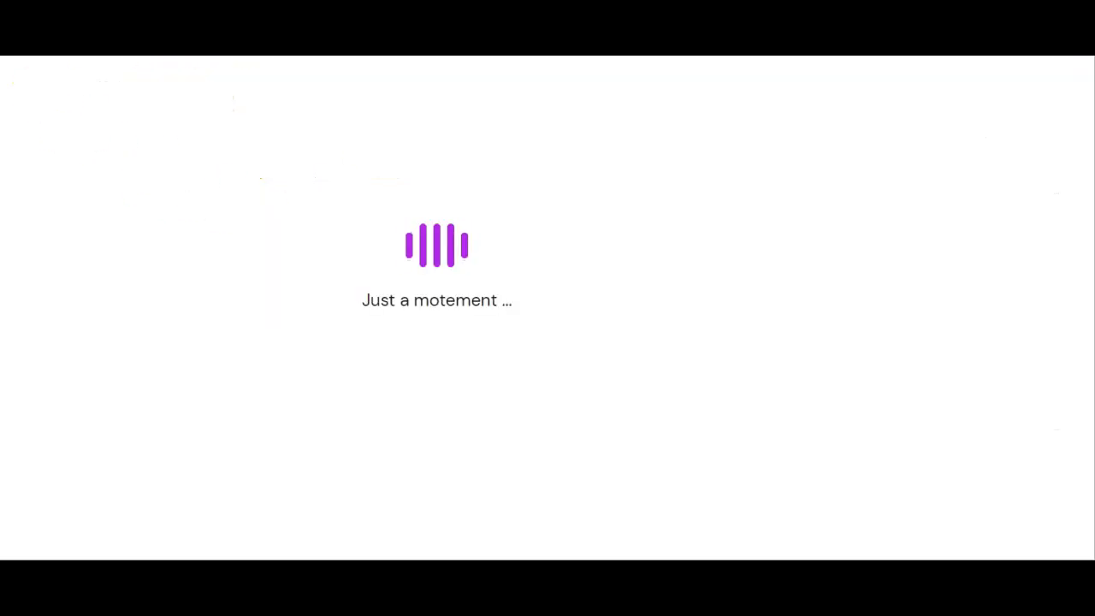
left_click(575, 535)
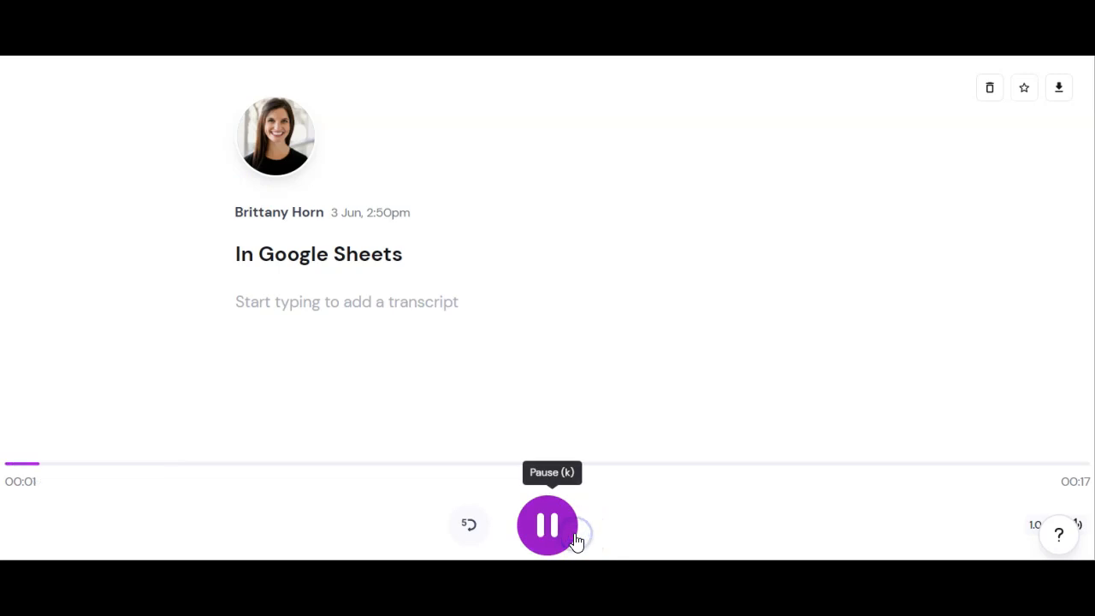